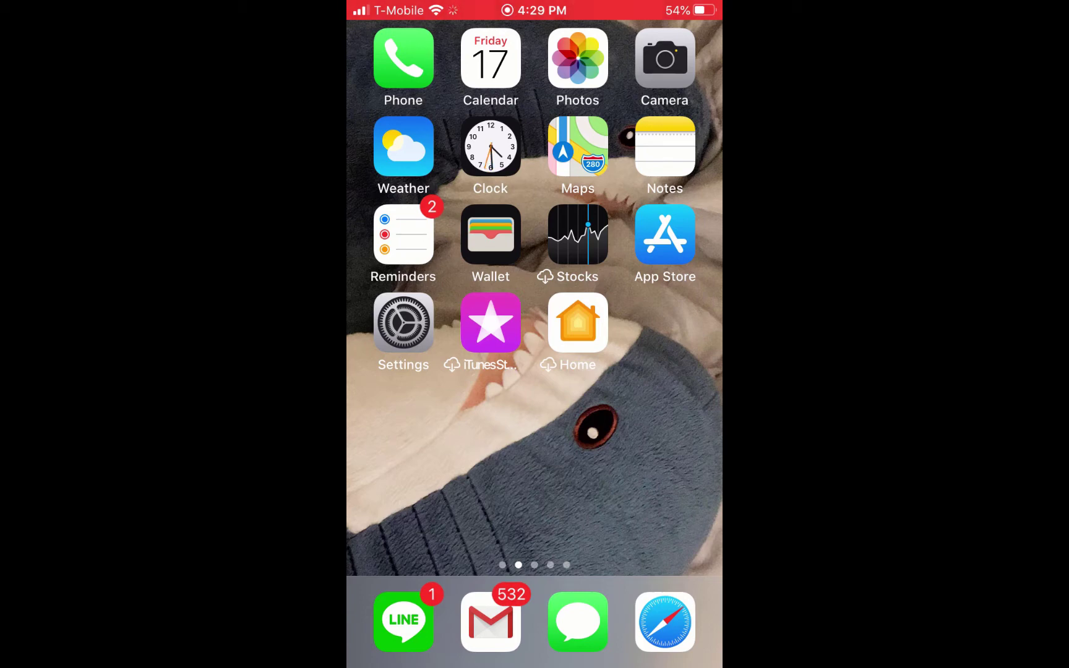
Search the App Store for 'Zoom', download ZOOM Cloud Meetings, and find its home-screen icon.
left_click(665, 235)
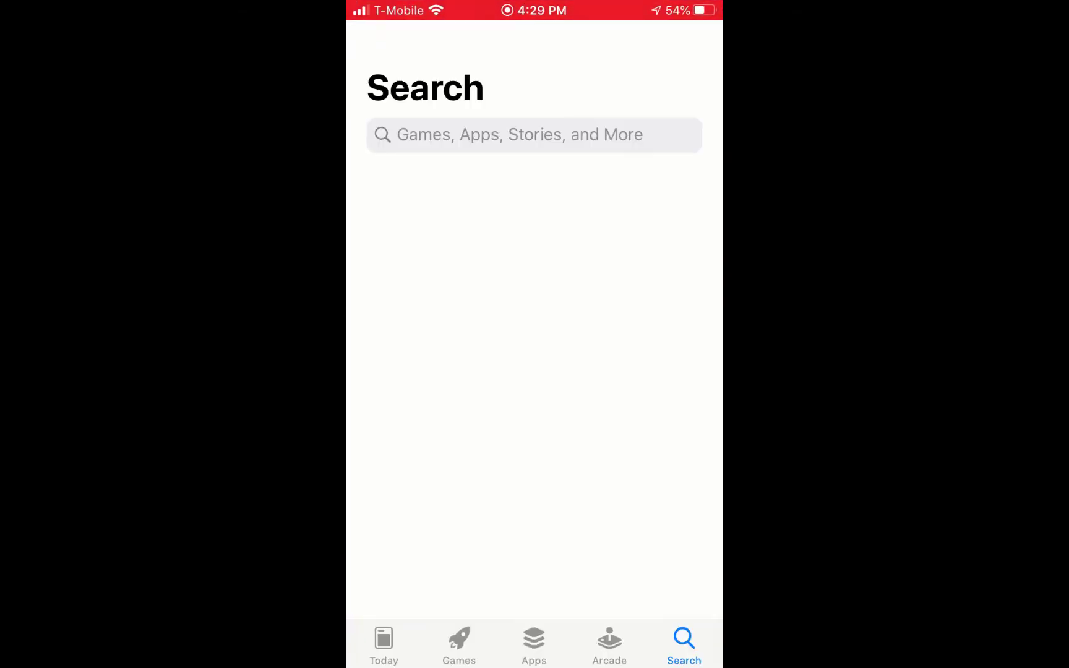
left_click(533, 135)
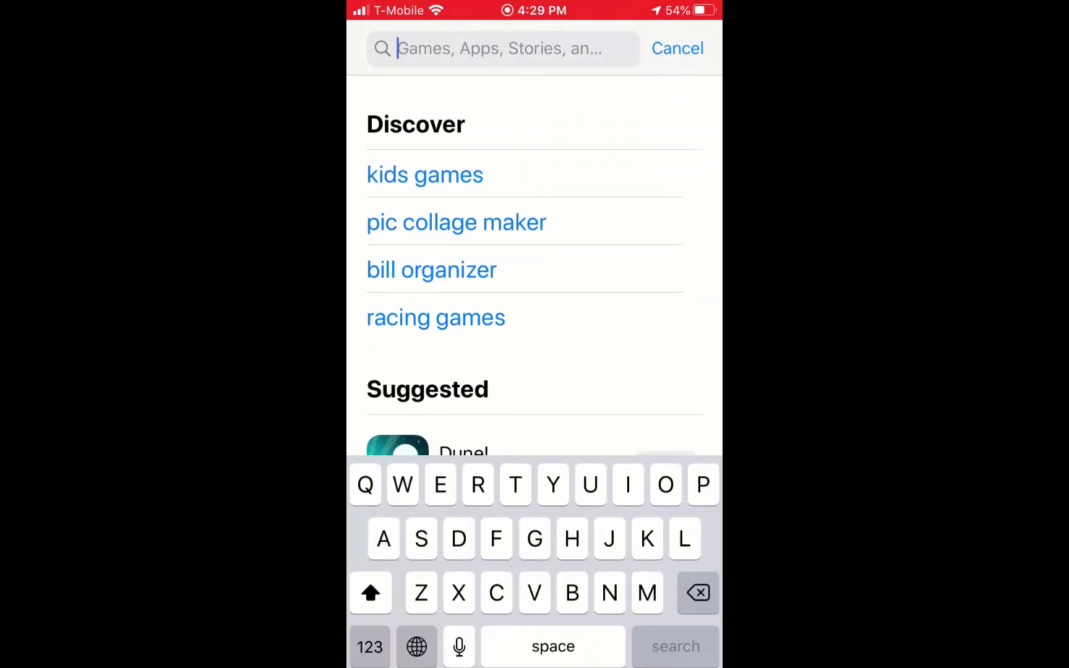
type("Zoom")
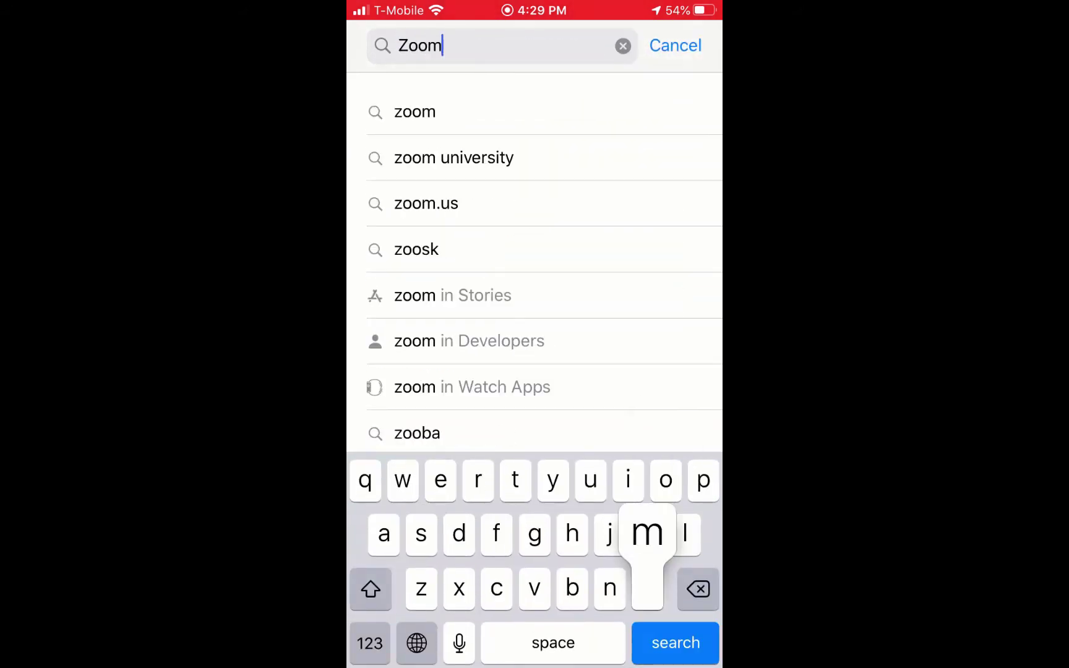
key("Return")
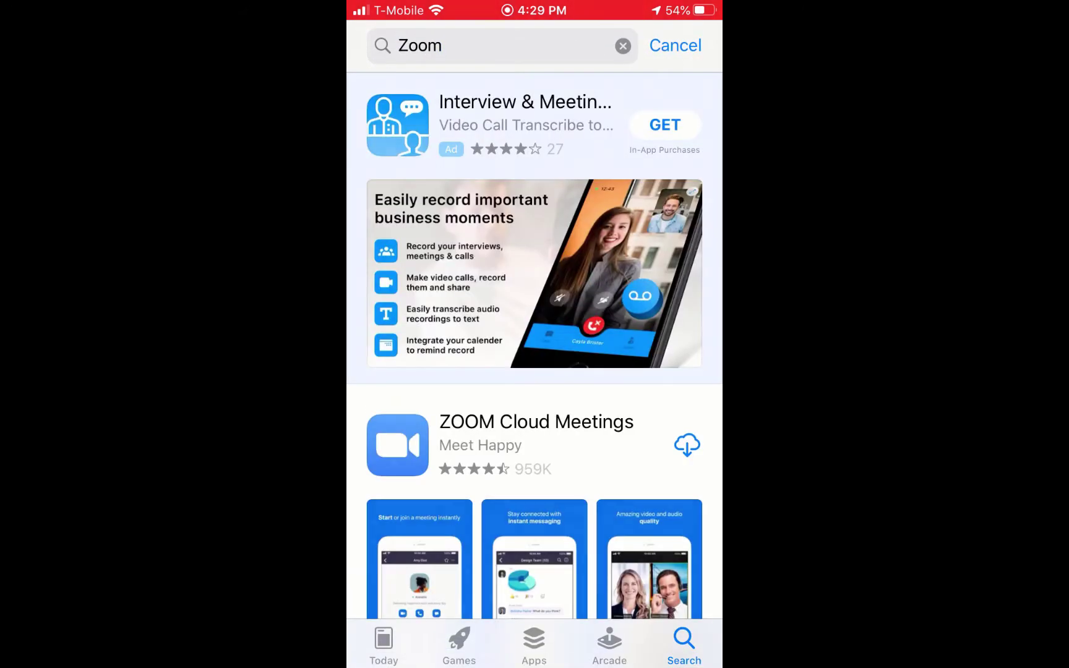
left_click(687, 445)
scroll(535, 376, "down", 3)
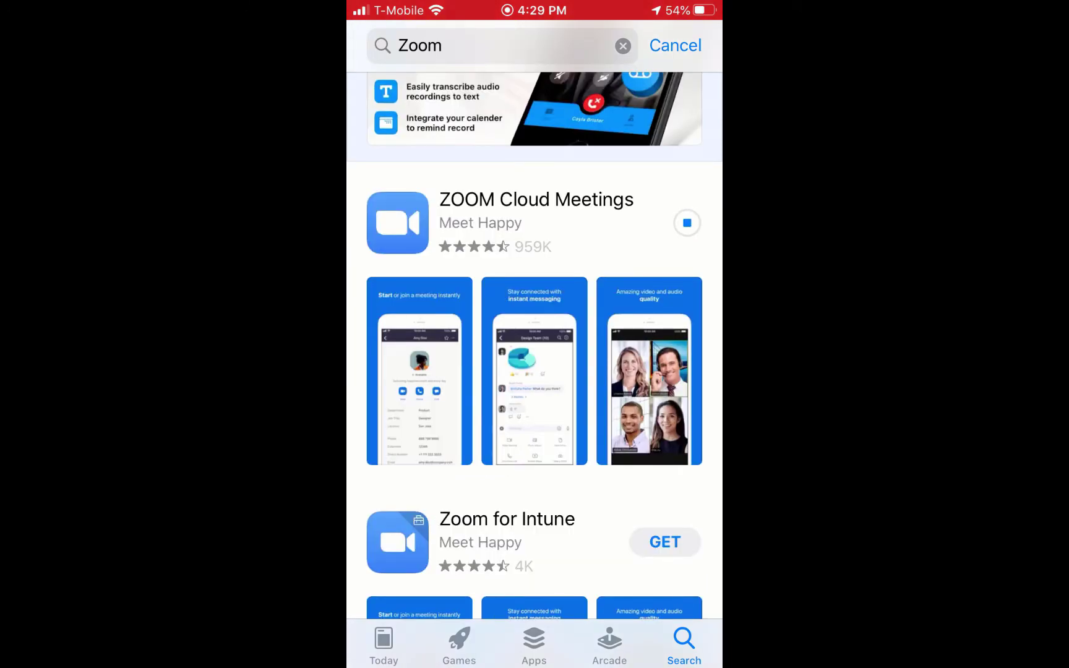
key("super")
left_click_drag(668, 334, 401, 334)
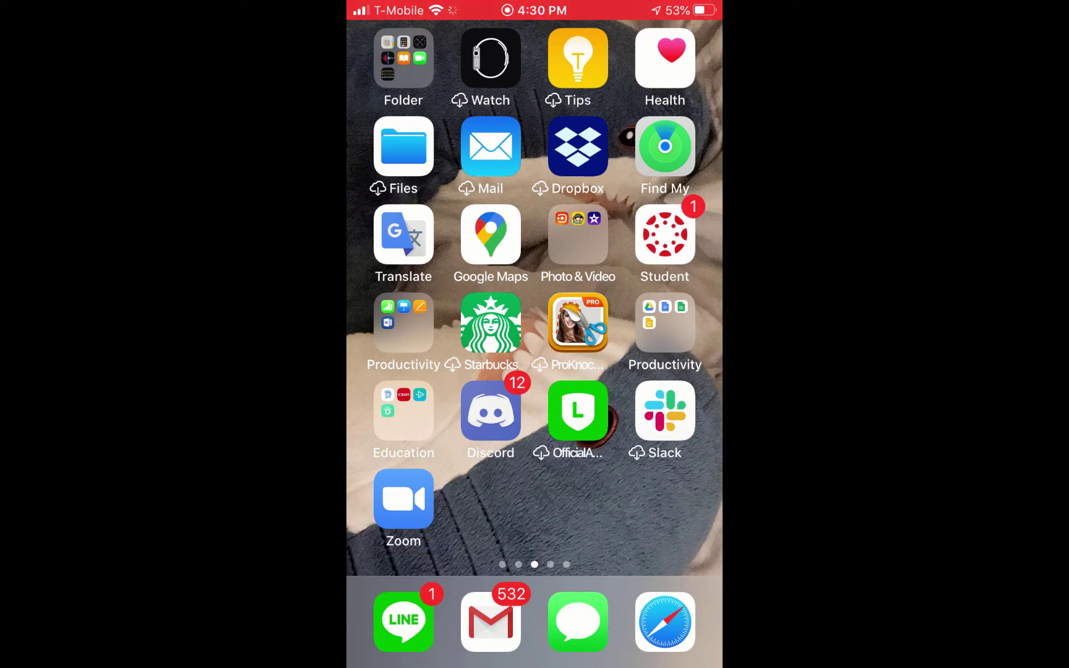
Launch Zoom and attempt sign-in with the school email and password.
left_click(404, 498)
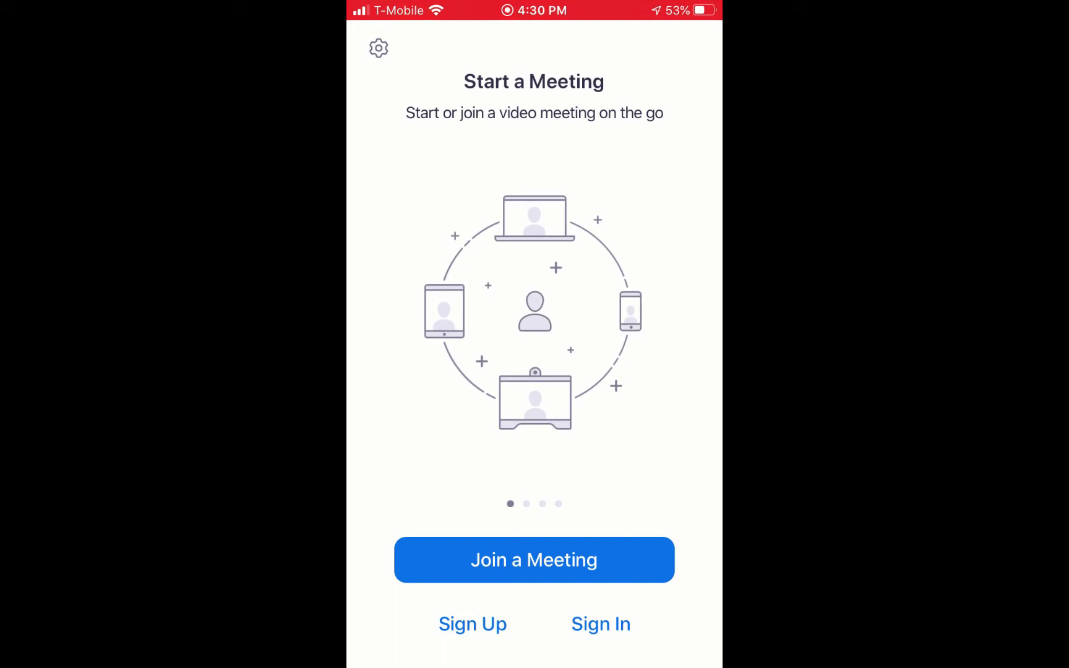
left_click(601, 624)
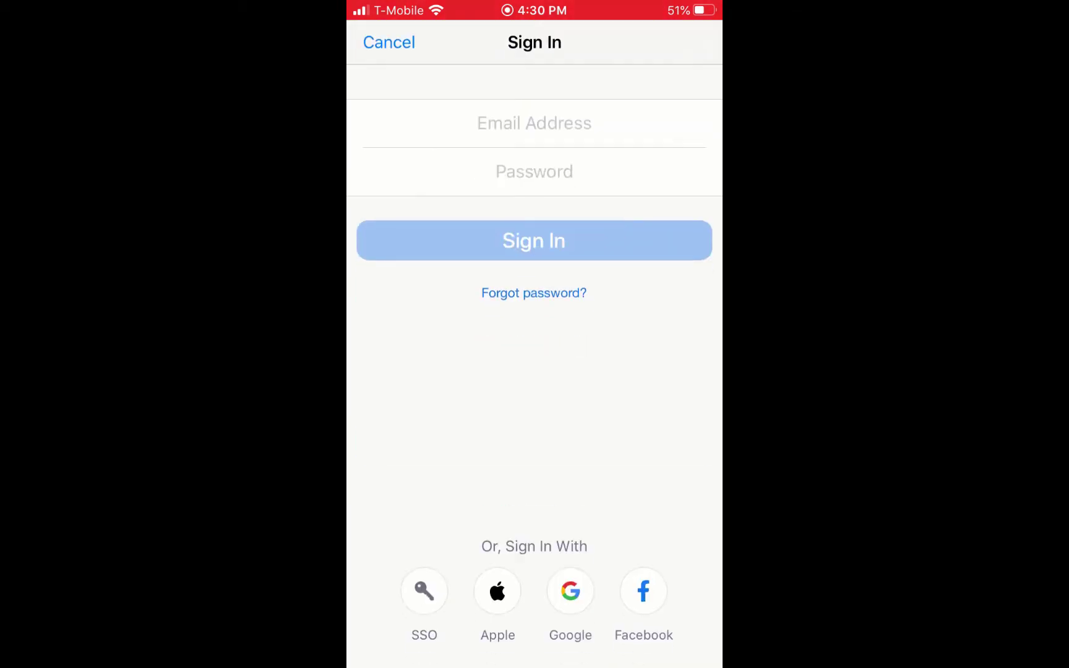
left_click(534, 123)
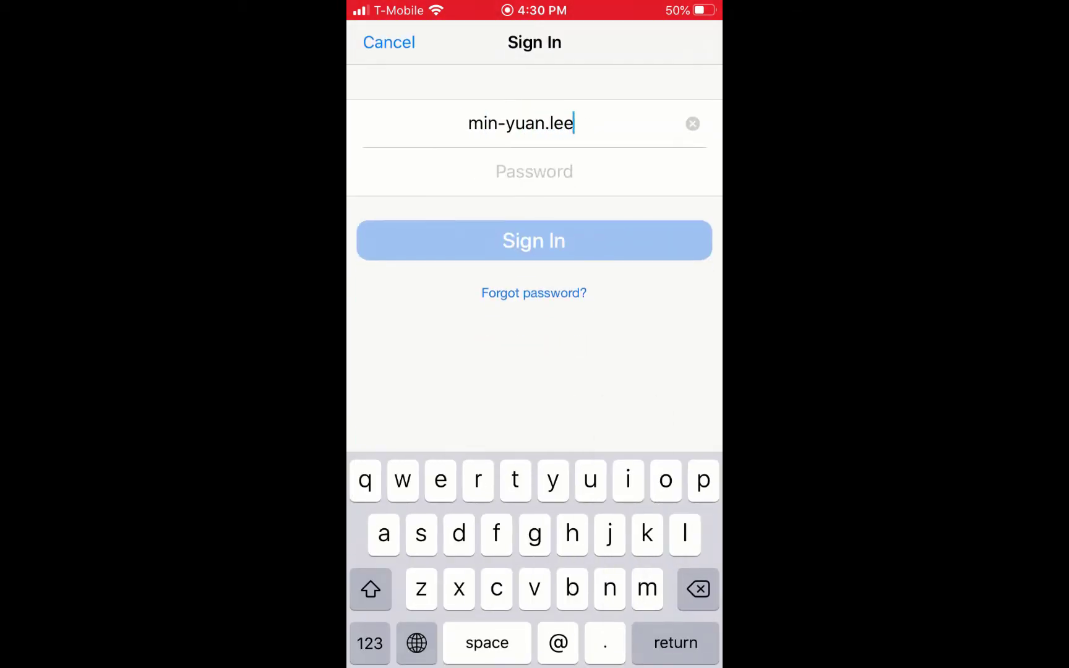
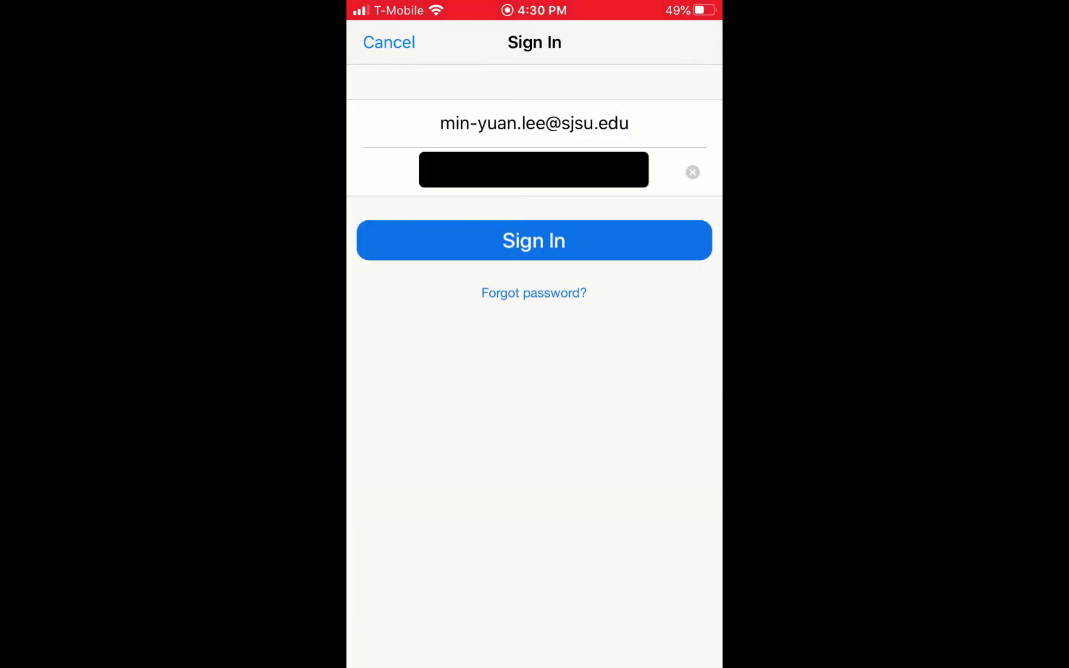
left_click(534, 240)
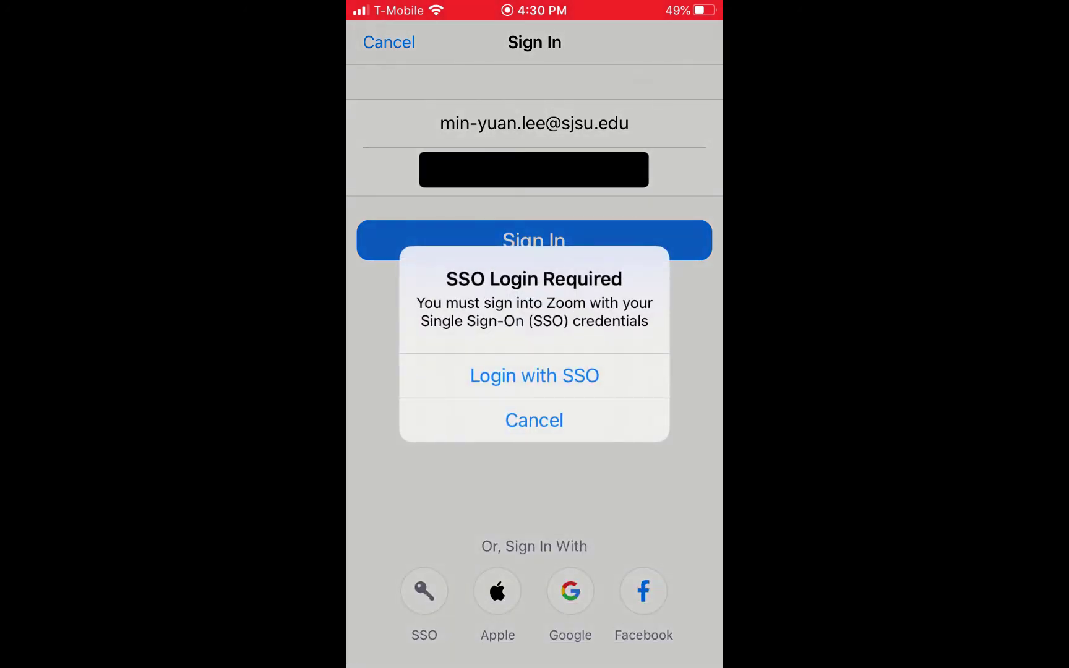
Log in with SSO using the SJSU ID and password on Okta, then open Zoom.
left_click(534, 375)
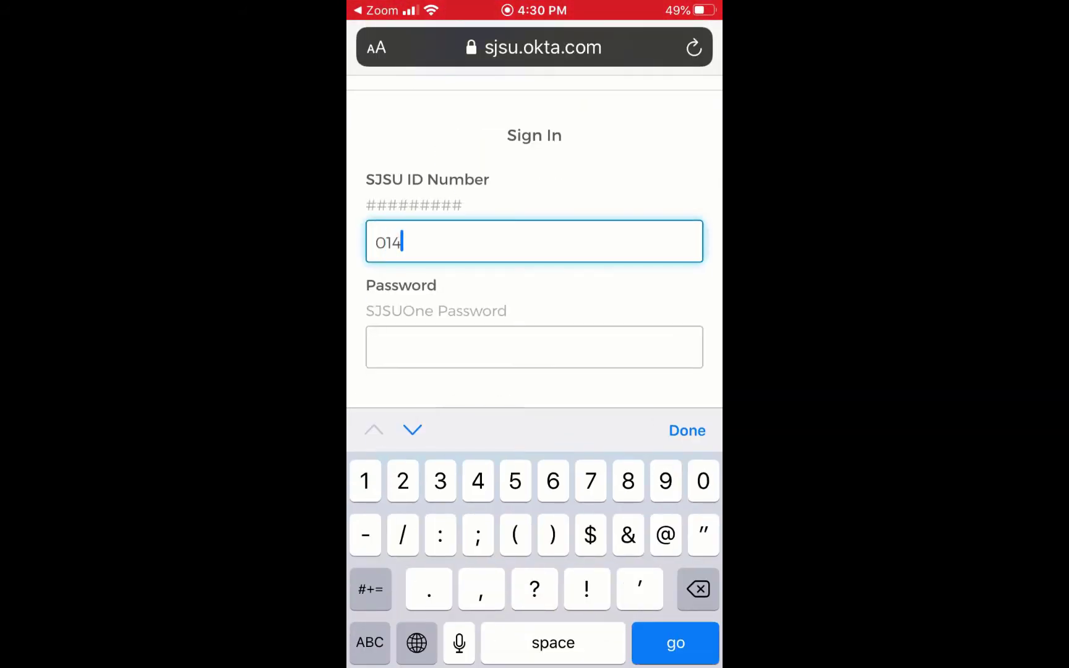
left_click(534, 346)
type("password")
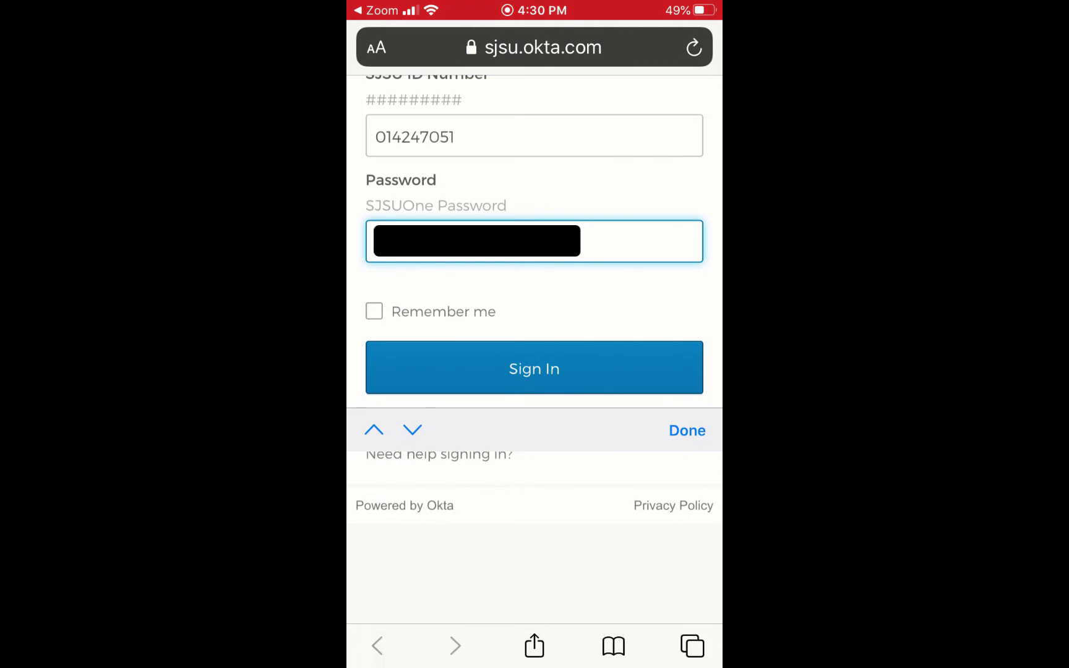
left_click(533, 368)
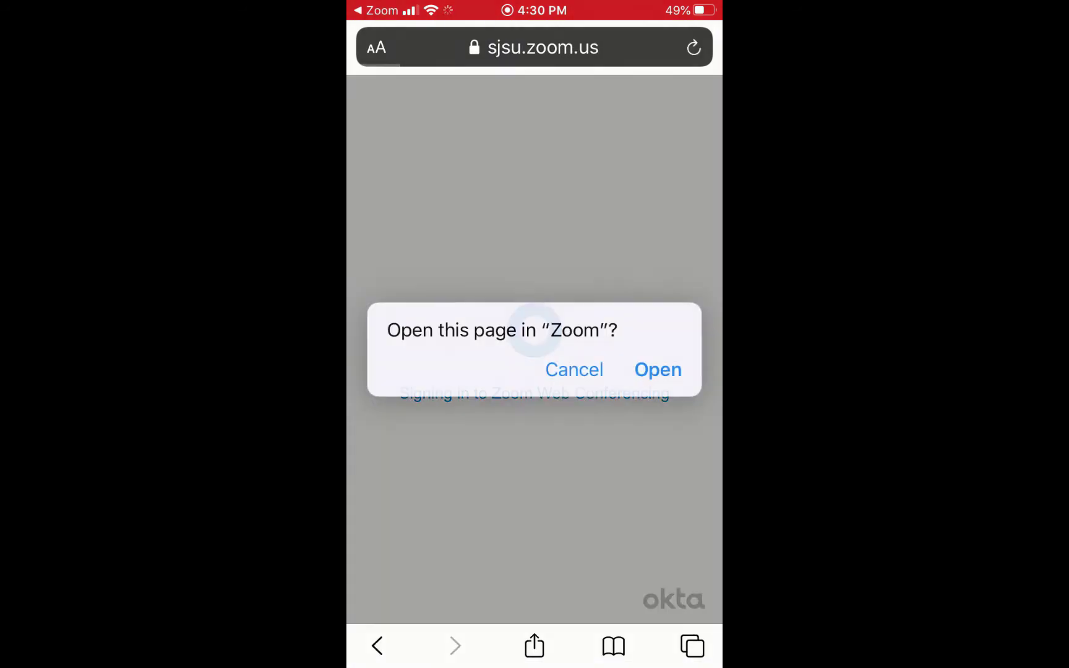
left_click(659, 369)
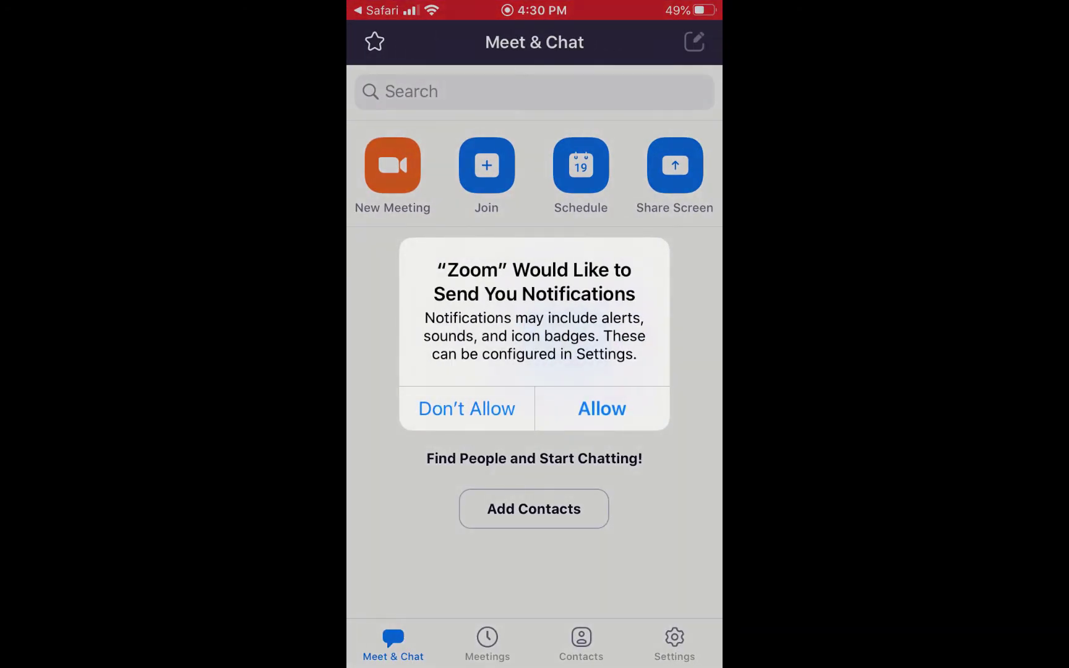
Dismiss the notification and calendar prompts and choose Don't Allow for Siri.
left_click(602, 409)
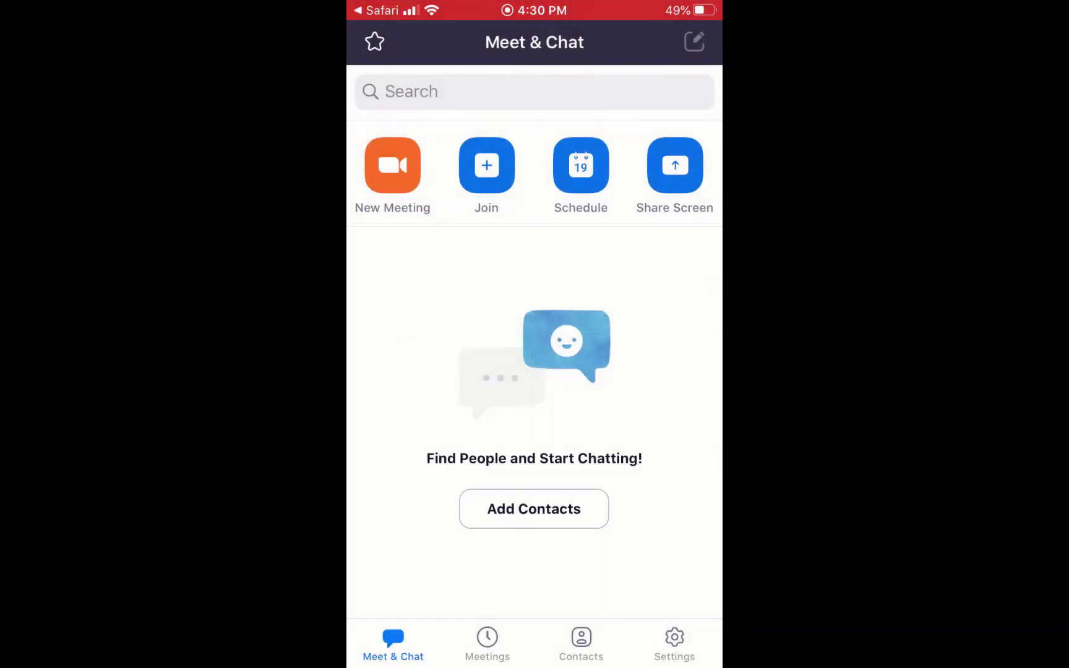
left_click(468, 407)
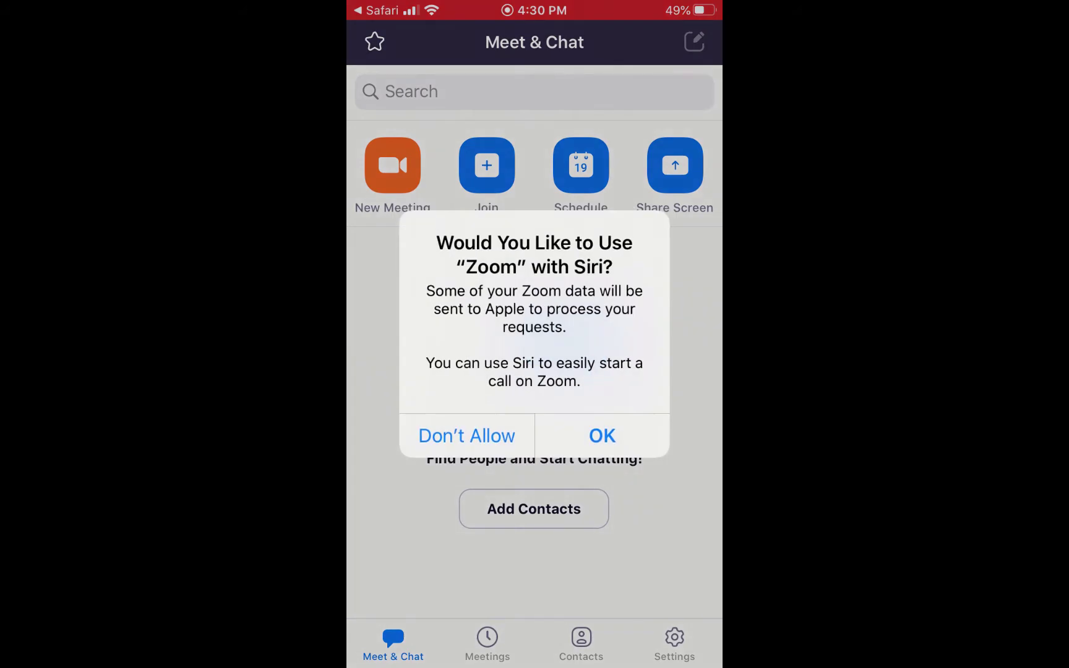
left_click(602, 436)
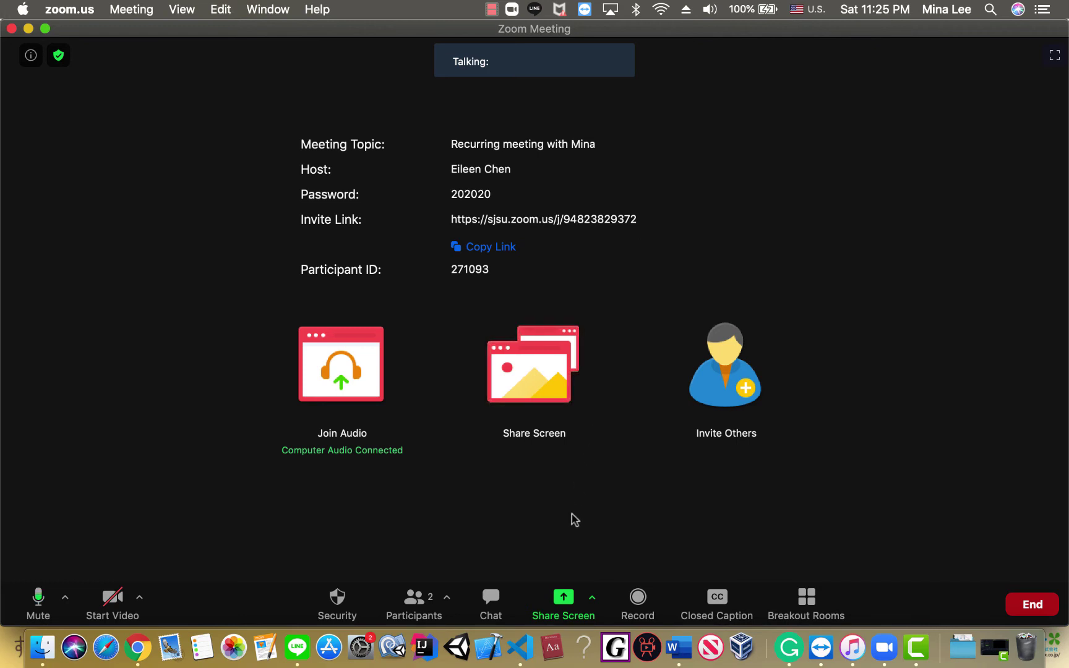
Pick the Whiteboard tile from the Mac meeting's Share Screen choices.
left_click(564, 600)
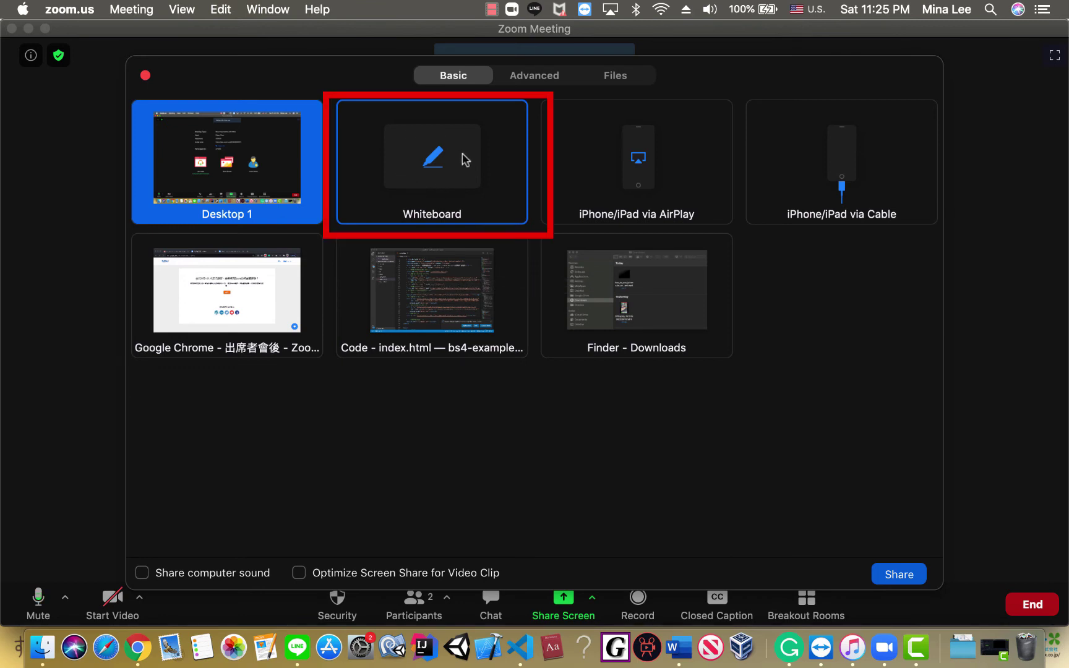
left_click(396, 193)
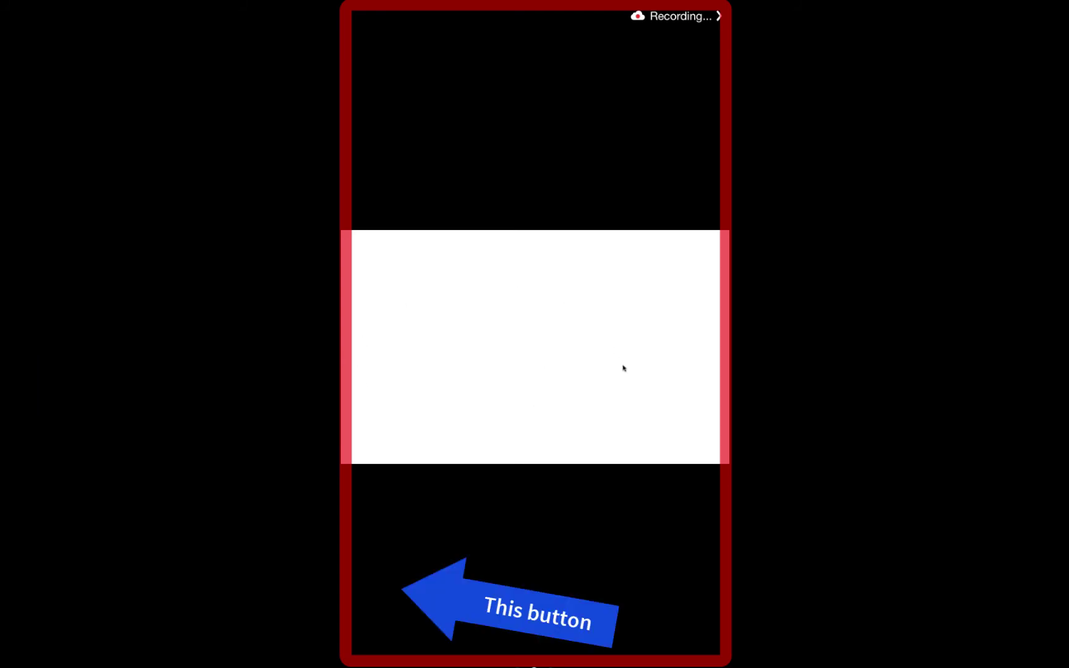
Reveal the phone's meeting controls to reach the pencil annotate button.
left_click(623, 368)
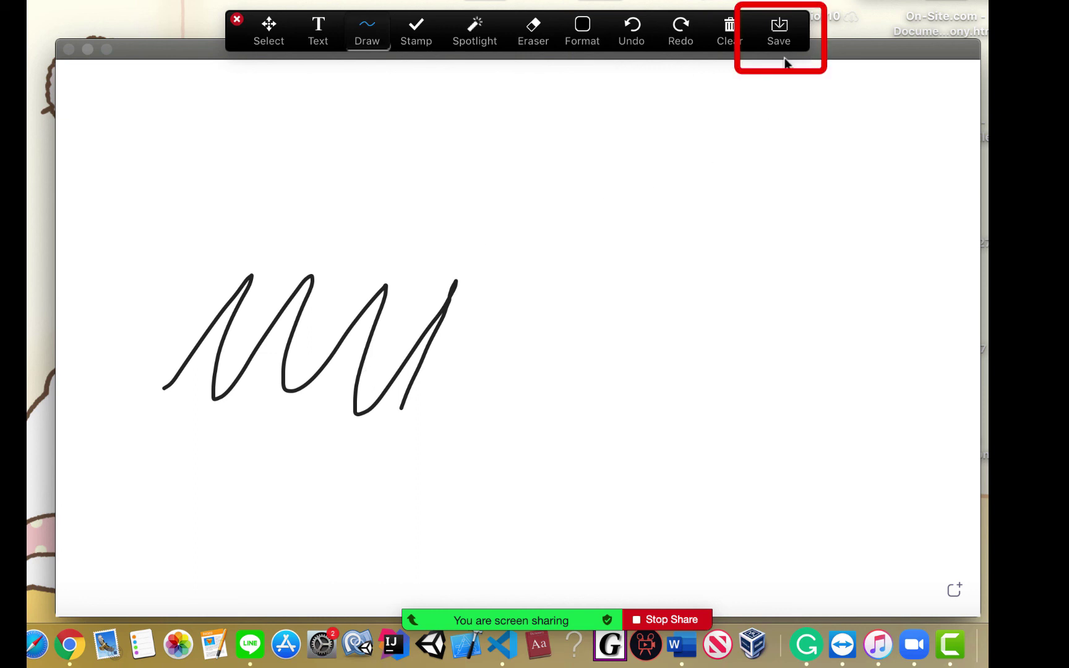
Save the squiggle whiteboard as a PNG image and reveal the saved file in Finder.
left_click(778, 34)
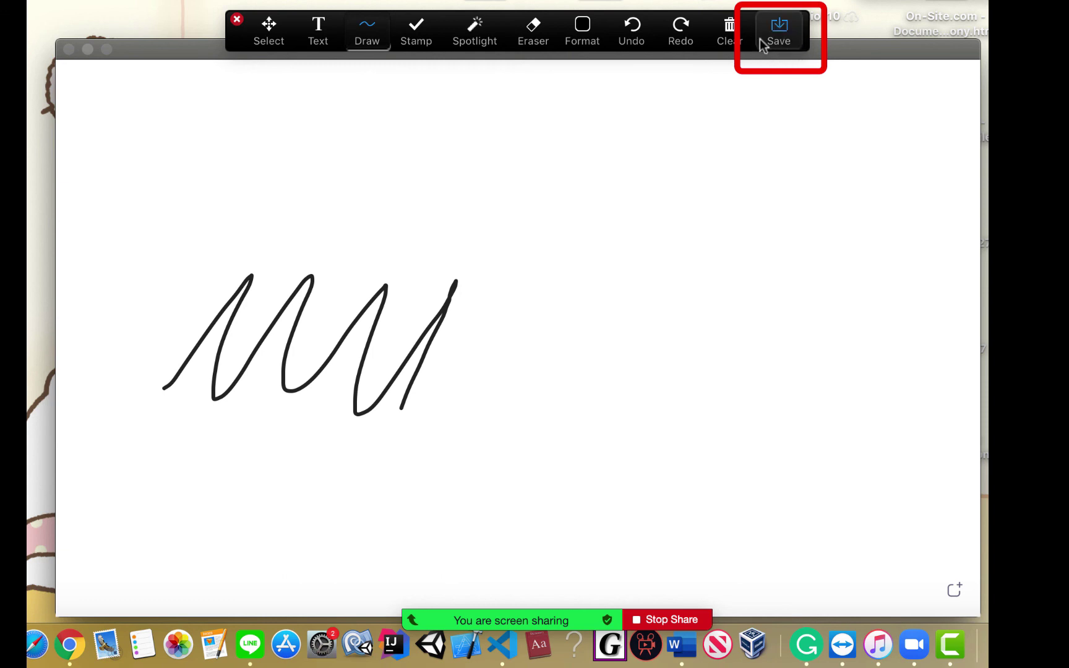
left_click(785, 35)
left_click(789, 37)
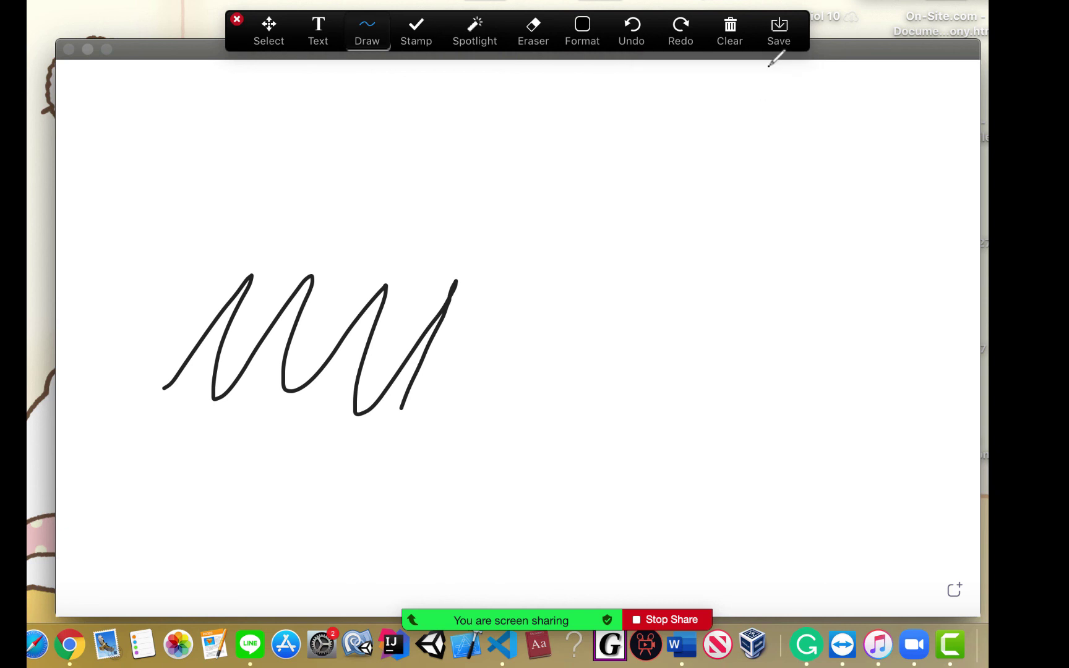
left_click(779, 34)
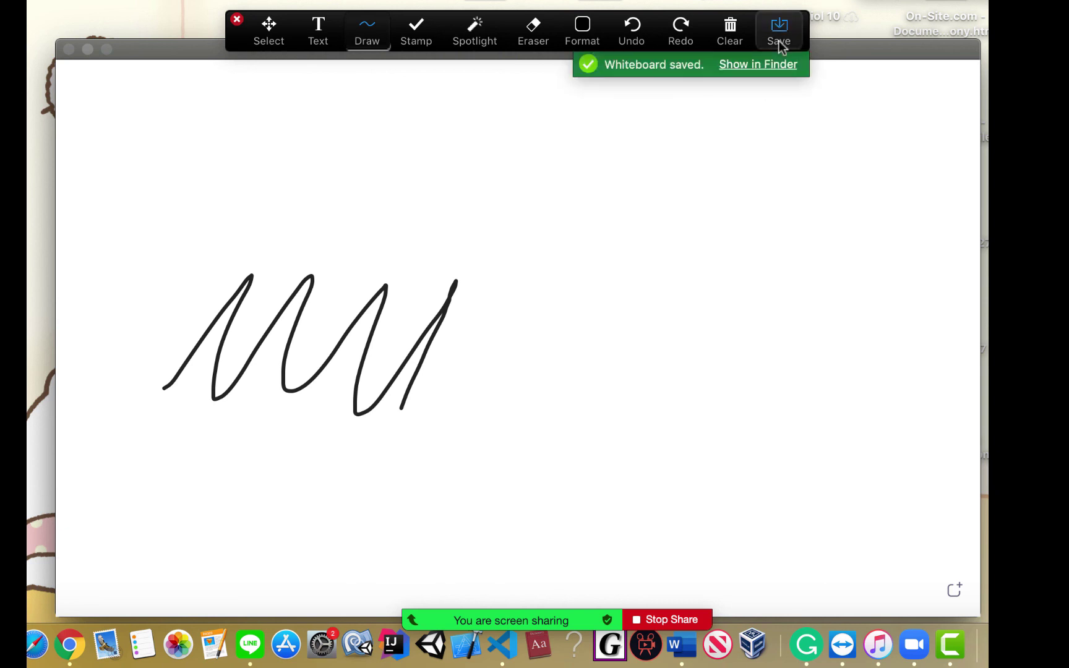
left_click(758, 65)
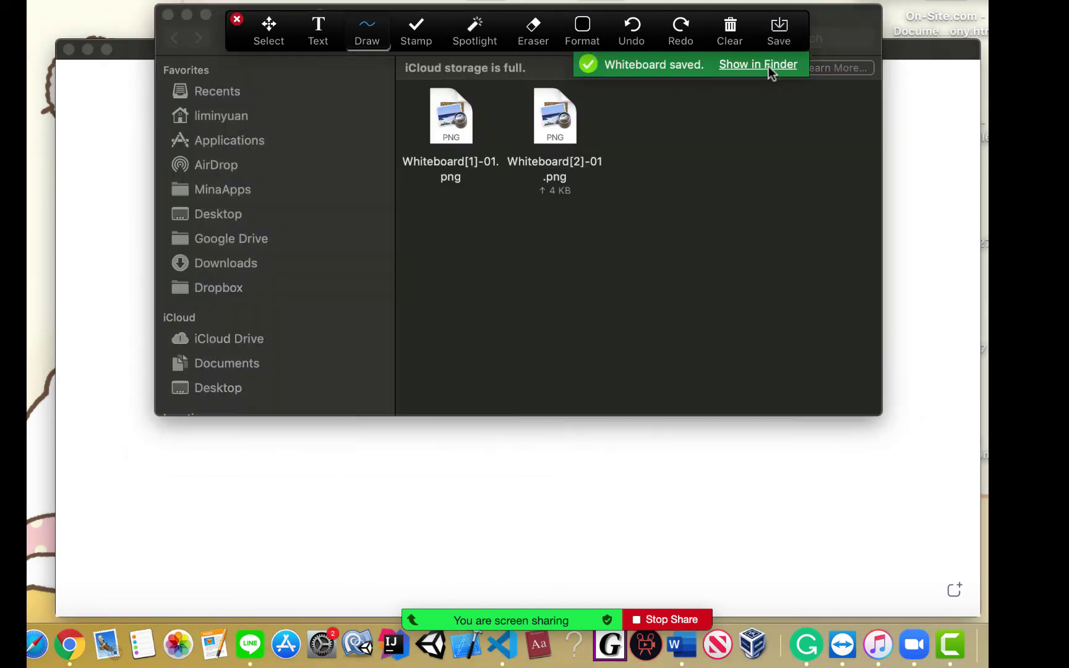